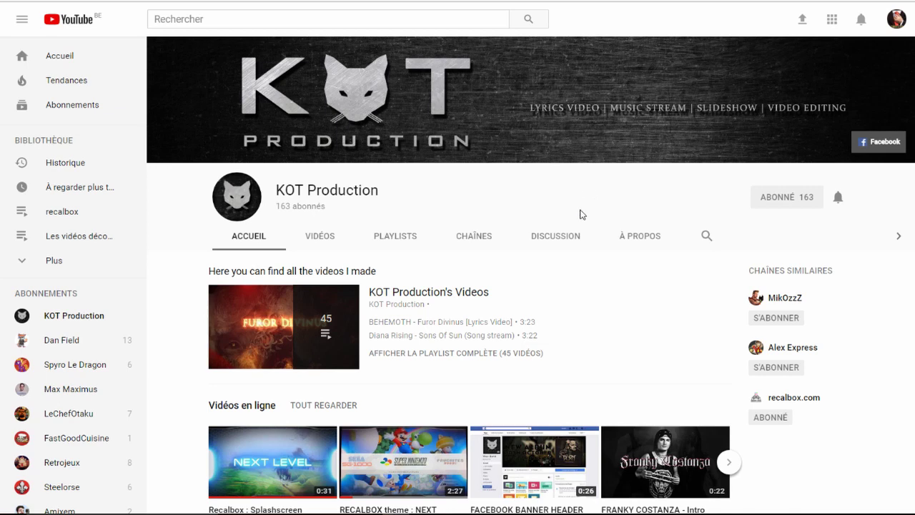
Open the "RECALBOX theme : NEXT LEVEL" video from the KOT Production channel and read its full description for the theme download link.
{"action": "scroll", "coordinate": [574, 268], "scroll_direction": "down", "scroll_amount": 1}
{"action": "scroll", "coordinate": [374, 172], "scroll_direction": "up", "scroll_amount": 1}
{"action": "scroll", "coordinate": [374, 170], "scroll_direction": "down", "scroll_amount": 2}
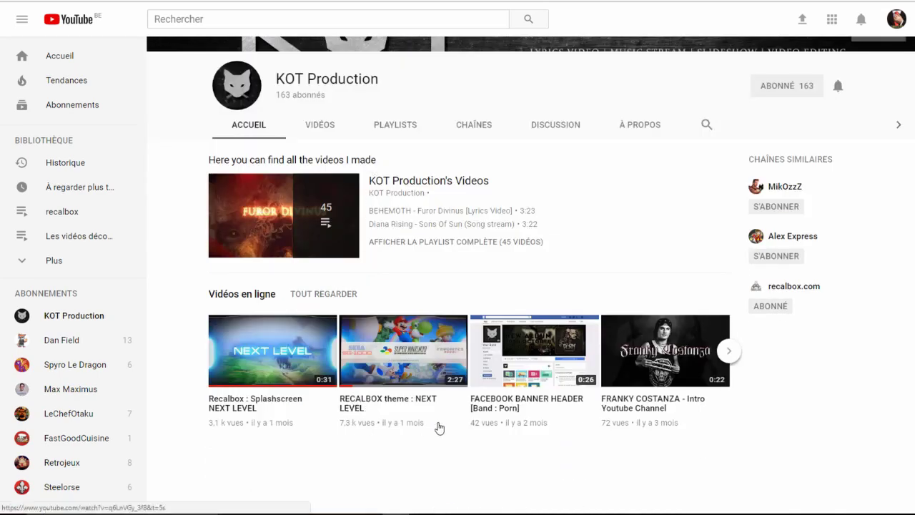
{"action": "left_click", "coordinate": [398, 405]}
{"action": "left_click", "coordinate": [93, 331]}
{"action": "scroll", "coordinate": [290, 341], "scroll_direction": "down", "scroll_amount": 2}
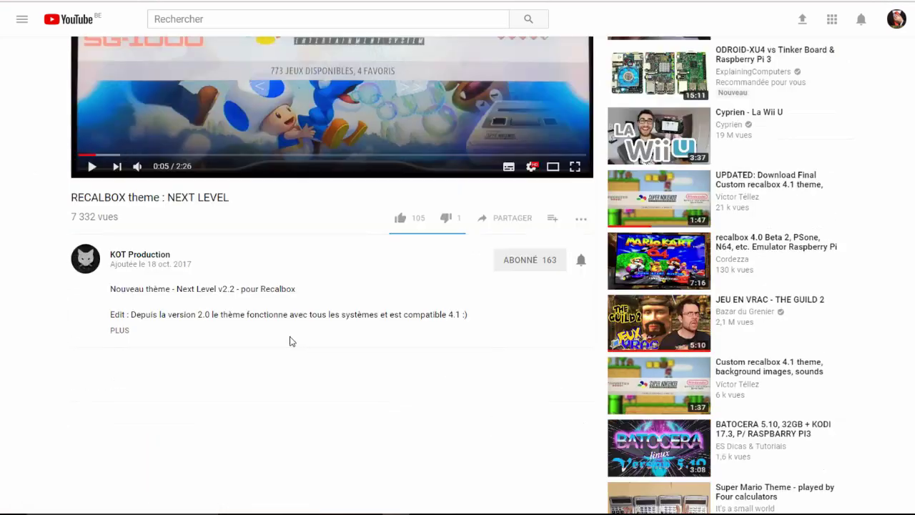
{"action": "left_click", "coordinate": [119, 331]}
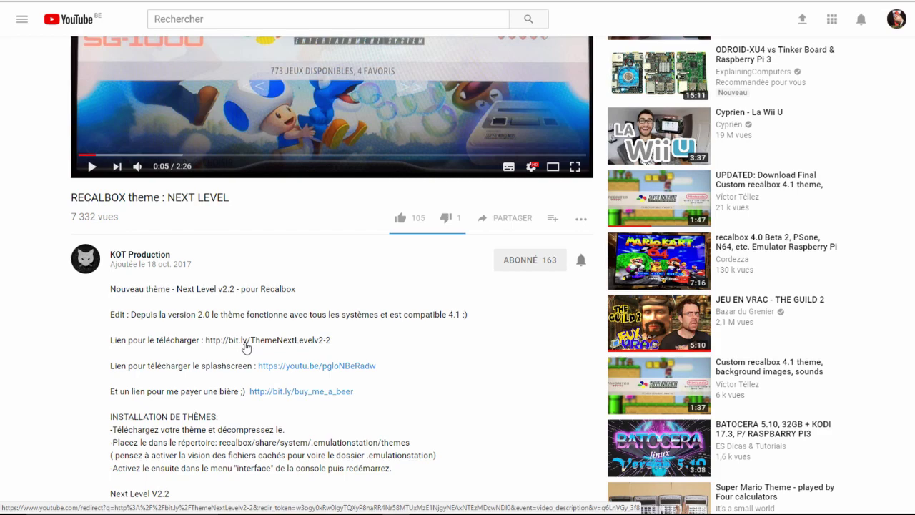
{"action": "scroll", "coordinate": [367, 301], "scroll_direction": "up", "scroll_amount": 3}
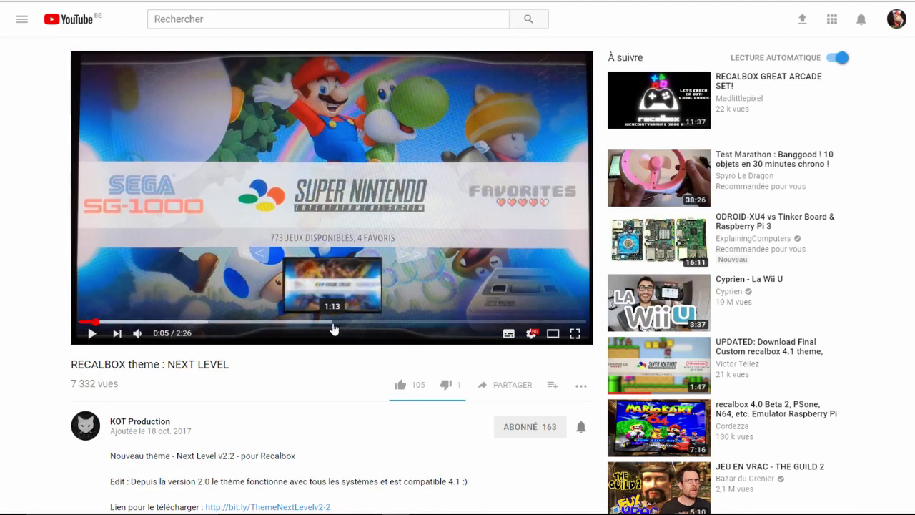
Return to the channel, open the "Recalbox : Splashscreen NEXT LEVEL" video and read its full description for the download link.
{"action": "key", "text": "alt+Left"}
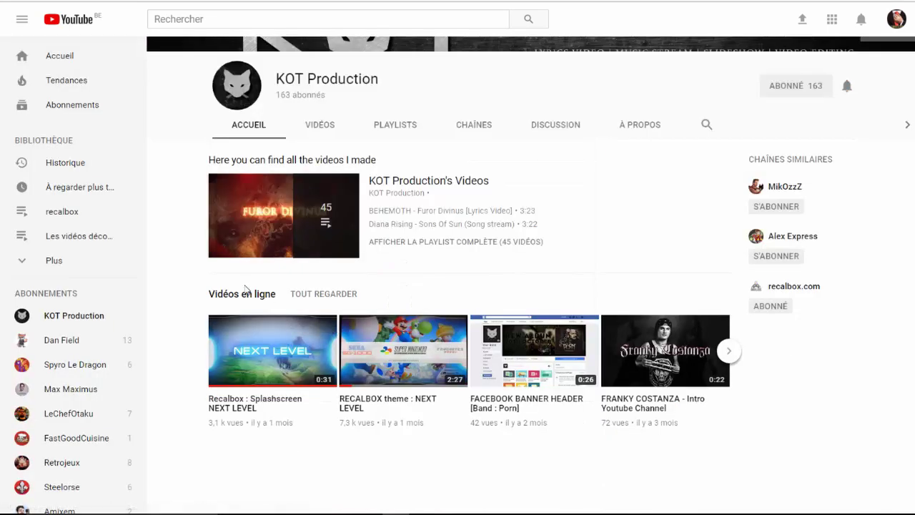
{"action": "left_click", "coordinate": [247, 402]}
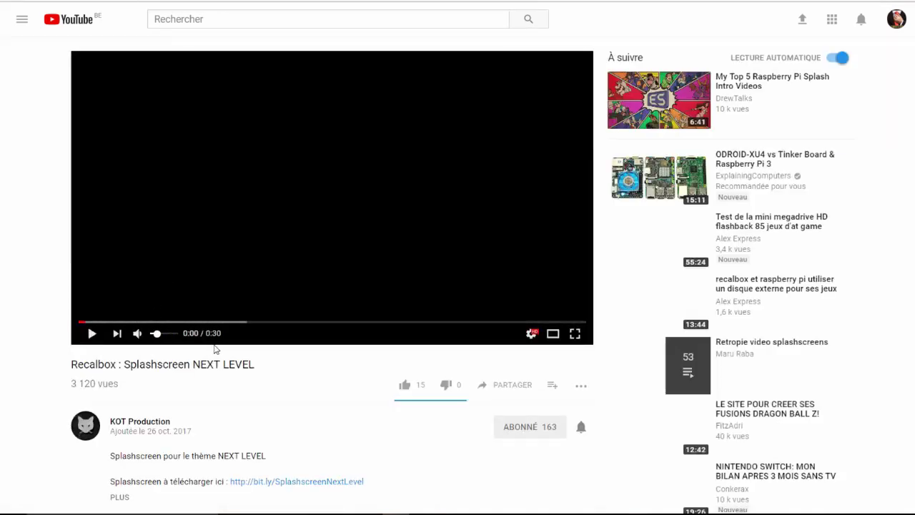
{"action": "scroll", "coordinate": [164, 300], "scroll_direction": "down", "scroll_amount": 3}
{"action": "left_click", "coordinate": [119, 276]}
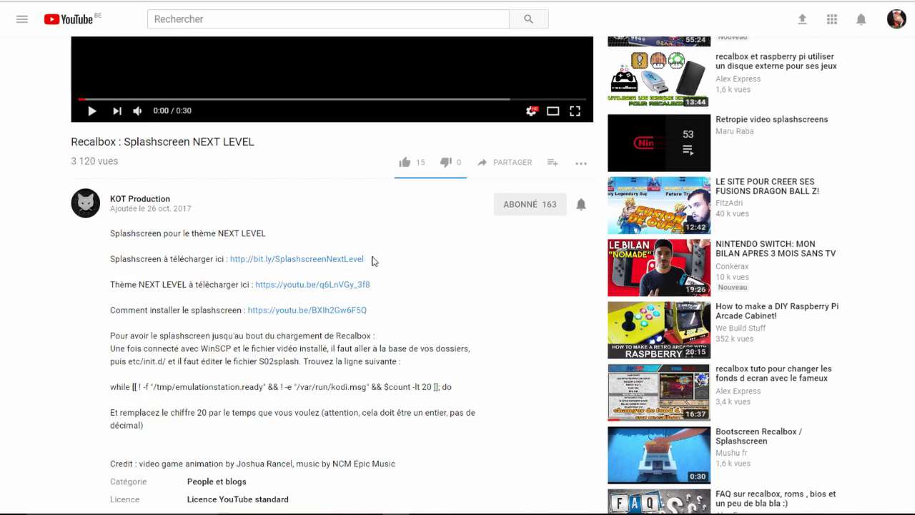
{"action": "scroll", "coordinate": [371, 260], "scroll_direction": "up", "scroll_amount": 3}
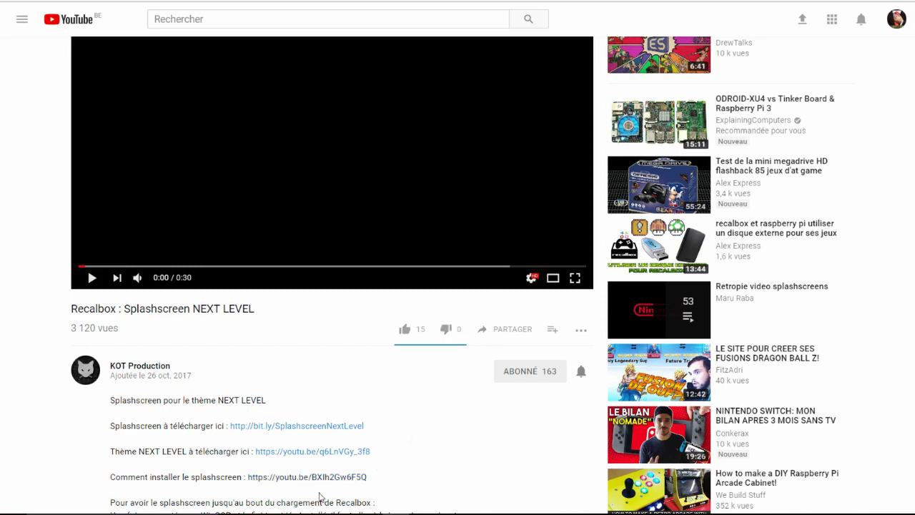
Switch to File Explorer and open the share/system folder on the RECALBOX network computer.
{"action": "key", "text": "alt+Tab"}
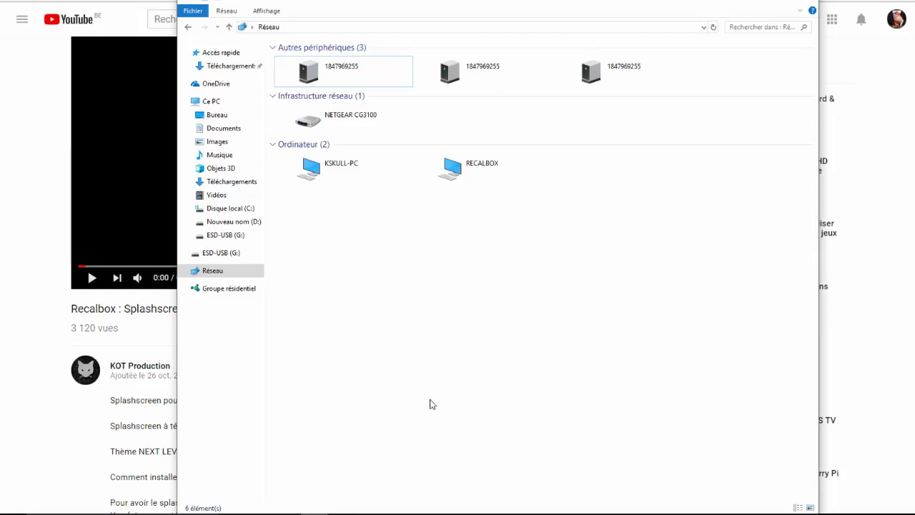
{"action": "double_click", "coordinate": [463, 175]}
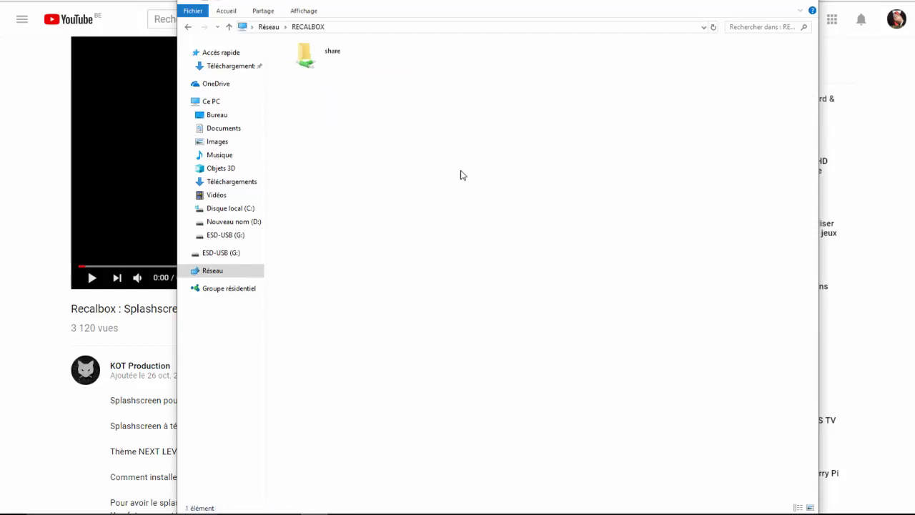
{"action": "double_click", "coordinate": [335, 69]}
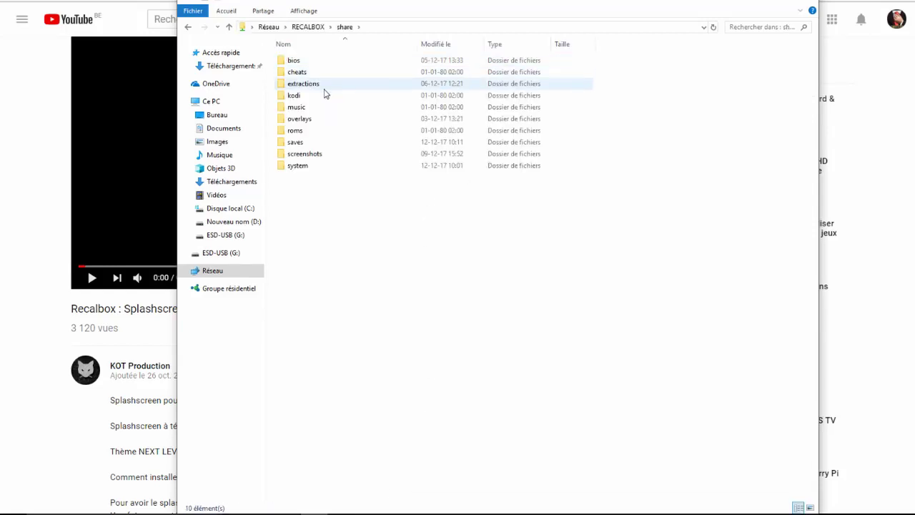
{"action": "double_click", "coordinate": [303, 166]}
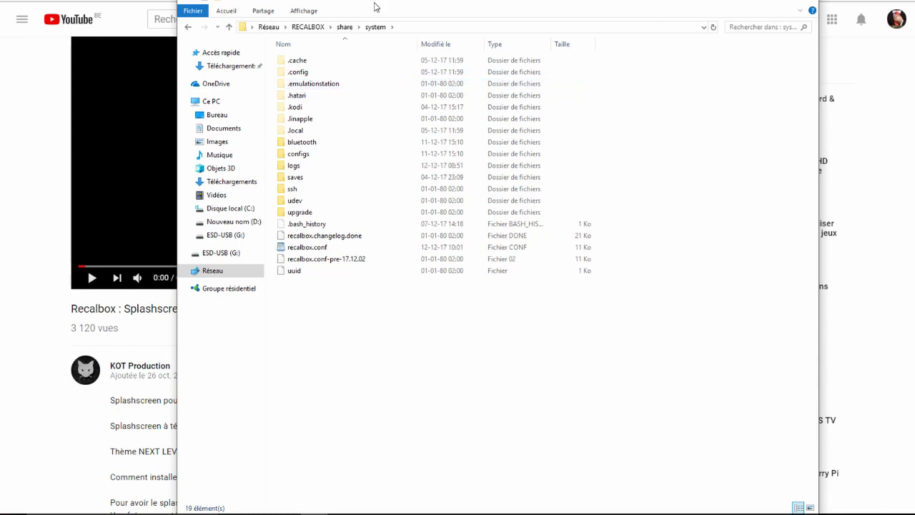
Check the display setting for hidden items, and open the themes folder inside .emulationstation.
{"action": "left_click_drag", "start_coordinate": [377, 7], "coordinate": [433, 21]}
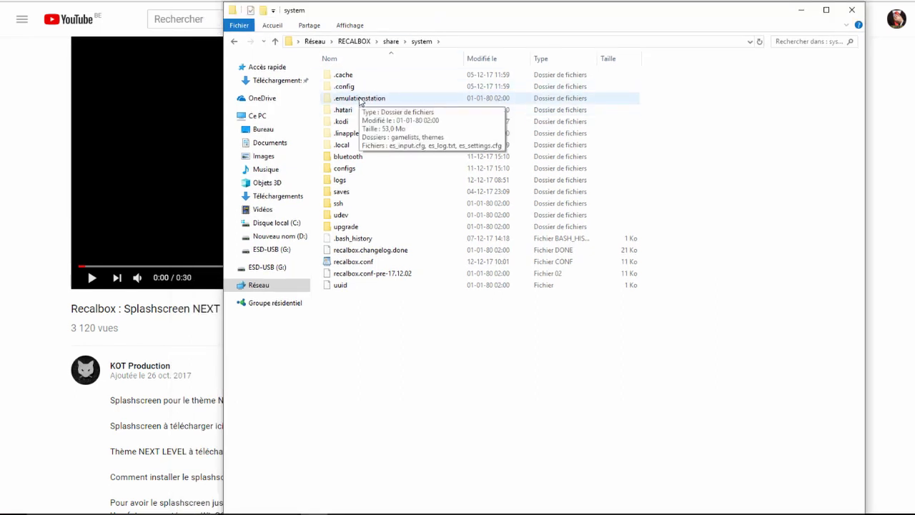
{"action": "left_click", "coordinate": [349, 25]}
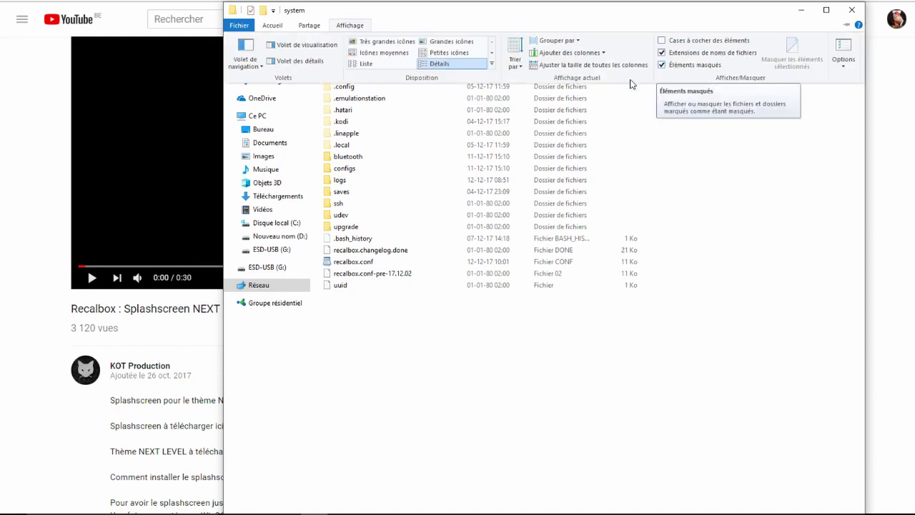
{"action": "left_click", "coordinate": [355, 103]}
{"action": "double_click", "coordinate": [356, 101]}
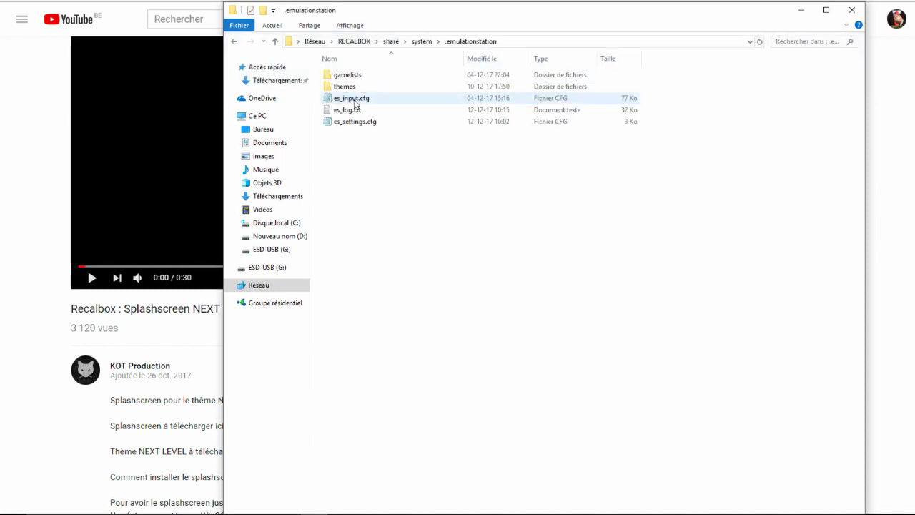
{"action": "double_click", "coordinate": [350, 87]}
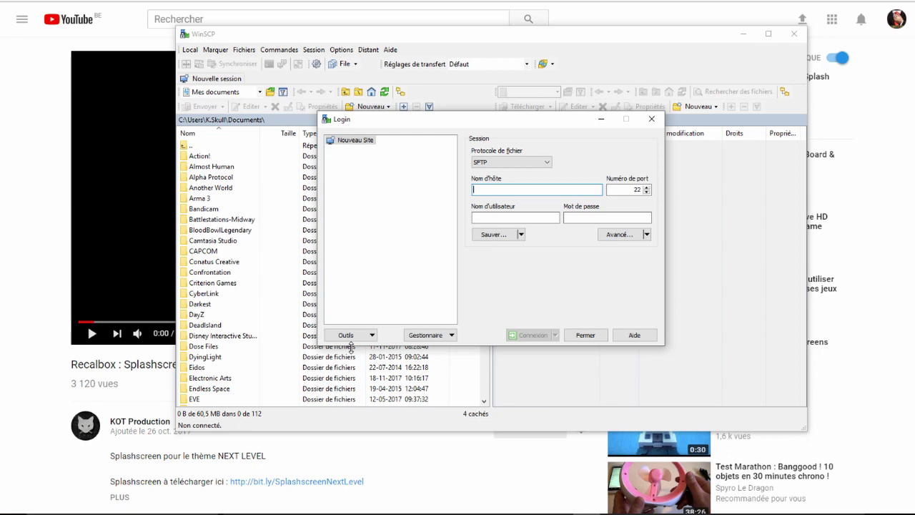
Connect over SFTP in WinSCP to host 192.168.0.6 as root, entering the account password.
{"action": "type", "text": "192.168"}
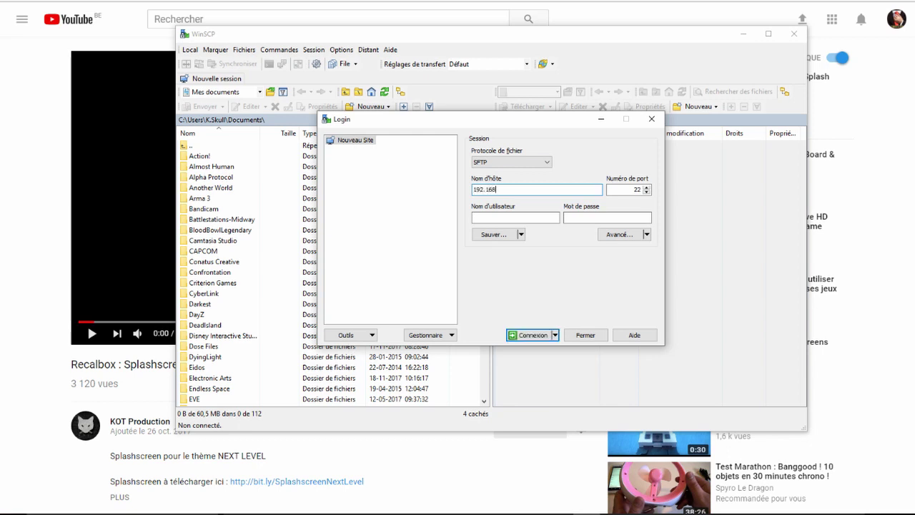
{"action": "type", "text": ".0.6"}
{"action": "left_click", "coordinate": [497, 217]}
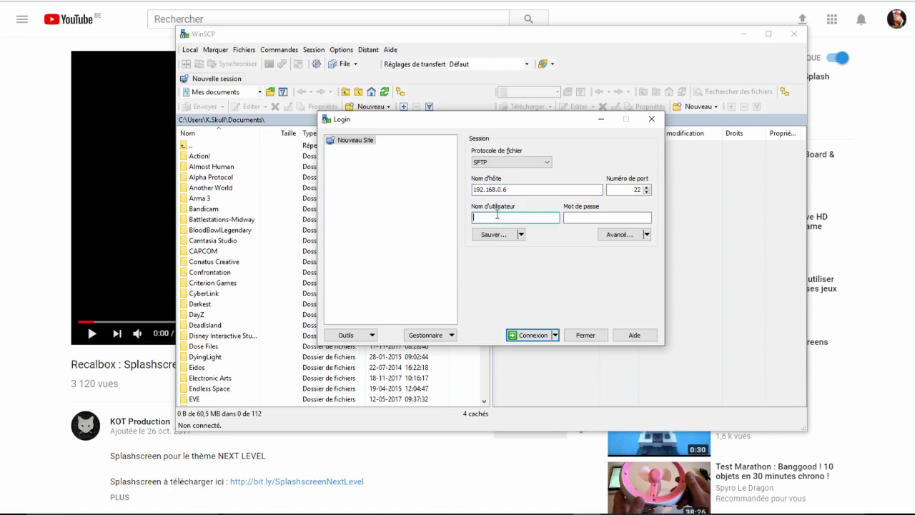
{"action": "type", "text": "root"}
{"action": "left_click", "coordinate": [613, 217]}
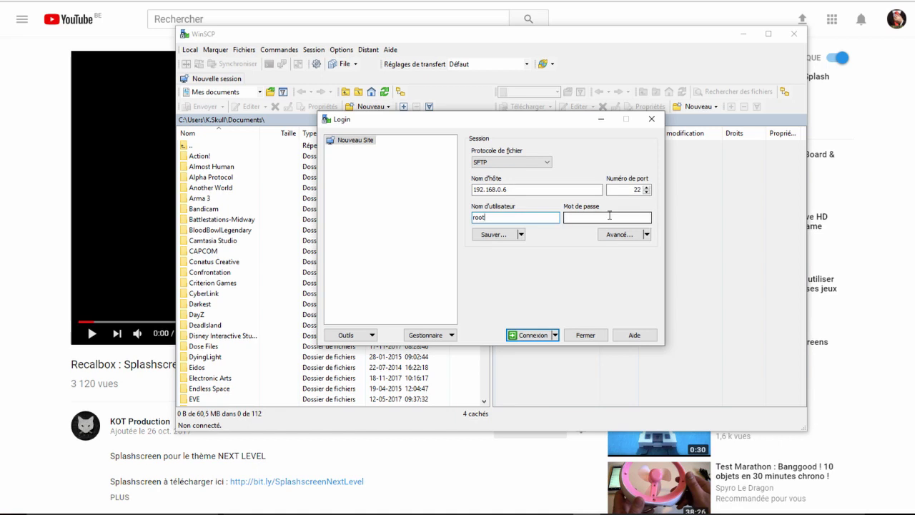
{"action": "type", "text": "••••••••"}
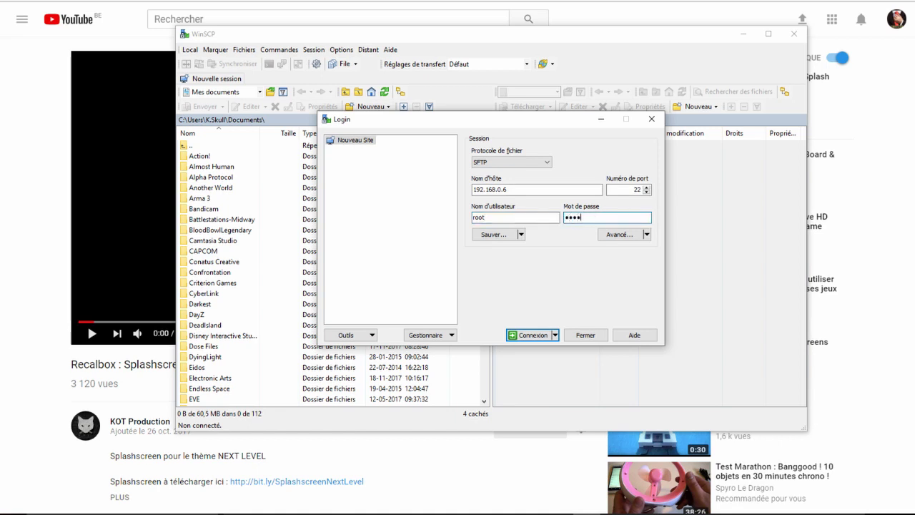
{"action": "type", "text": "••••"}
{"action": "left_click", "coordinate": [530, 334]}
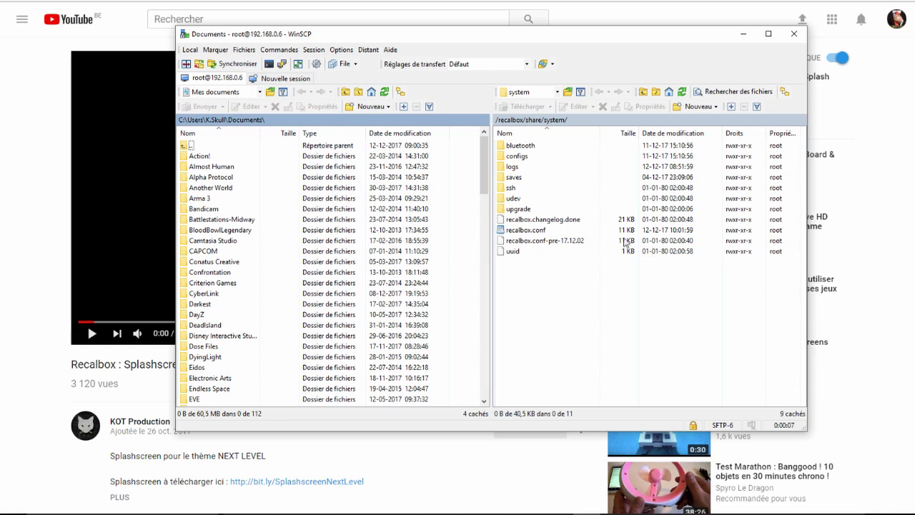
Browse the remote side from the root directory to /recalbox/system/resources/splash.
{"action": "left_click", "coordinate": [542, 95]}
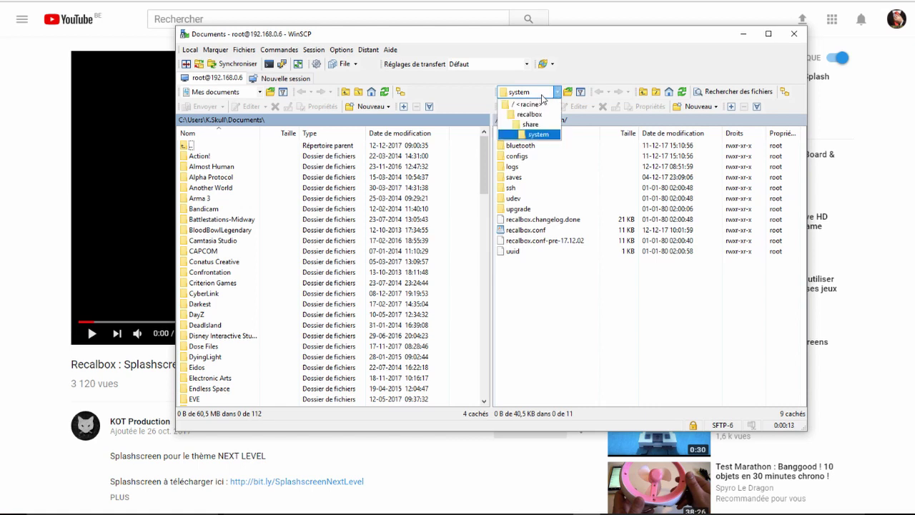
{"action": "left_click", "coordinate": [532, 104]}
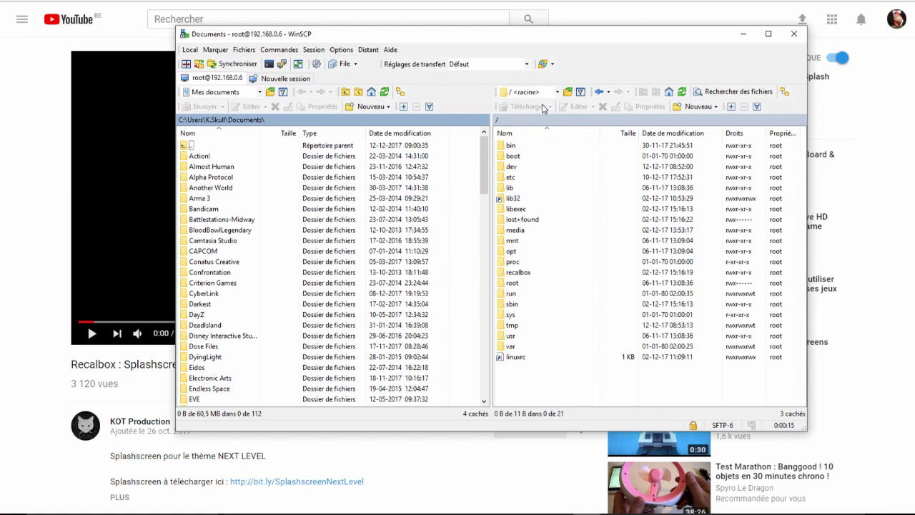
{"action": "double_click", "coordinate": [532, 272]}
{"action": "double_click", "coordinate": [521, 189]}
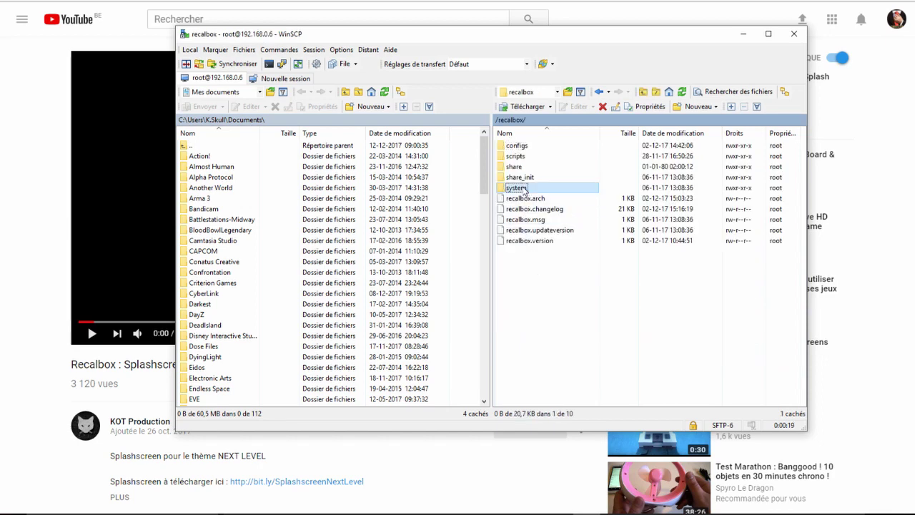
{"action": "double_click", "coordinate": [516, 147]}
{"action": "double_click", "coordinate": [516, 147]}
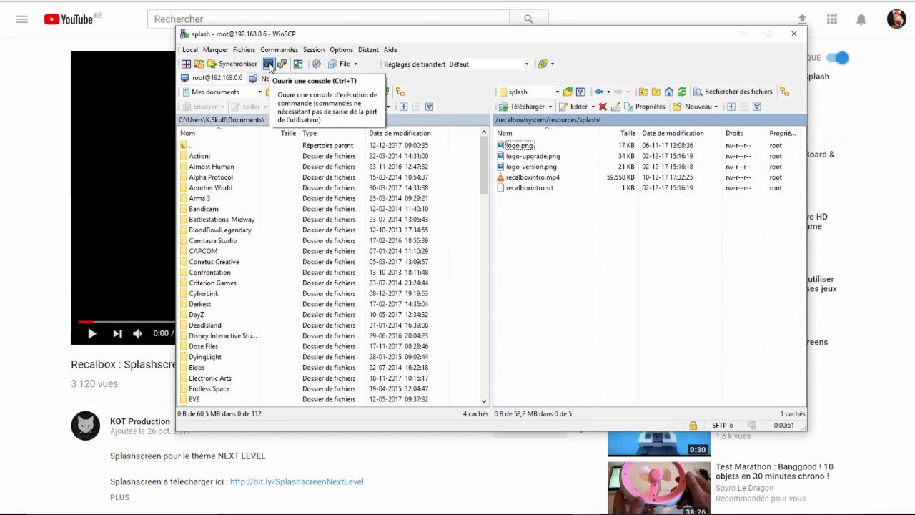
Open a console in a separate shell session, run "mount -o remount,rw /", and close the console.
{"action": "left_click", "coordinate": [269, 64]}
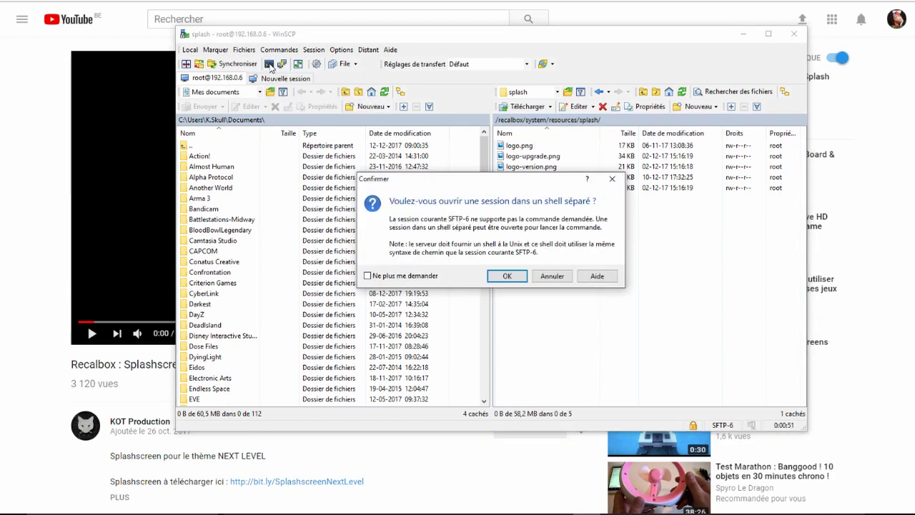
{"action": "left_click", "coordinate": [506, 276]}
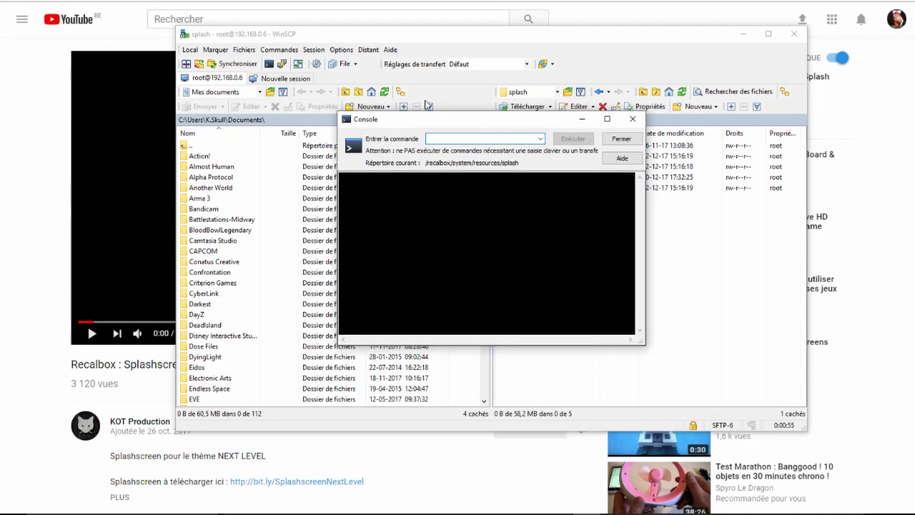
{"action": "type", "text": "mount -o remount,rw /"}
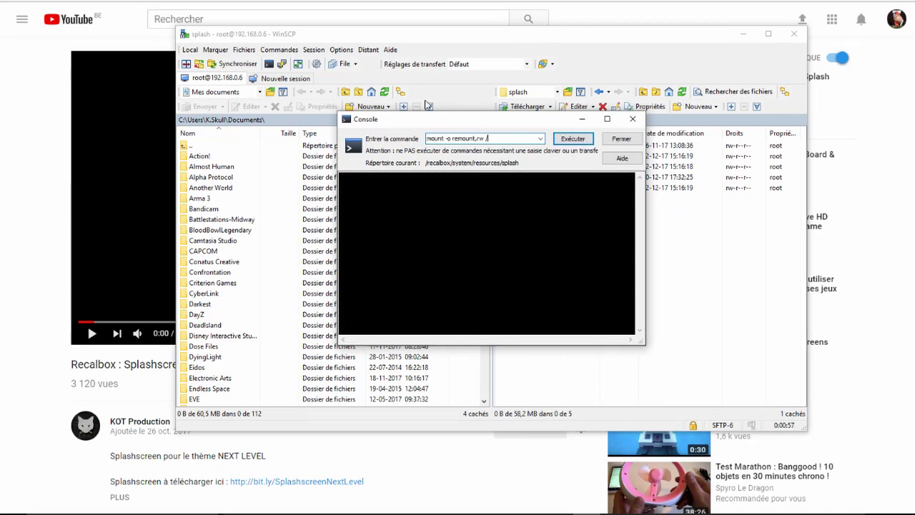
{"action": "left_click", "coordinate": [572, 140]}
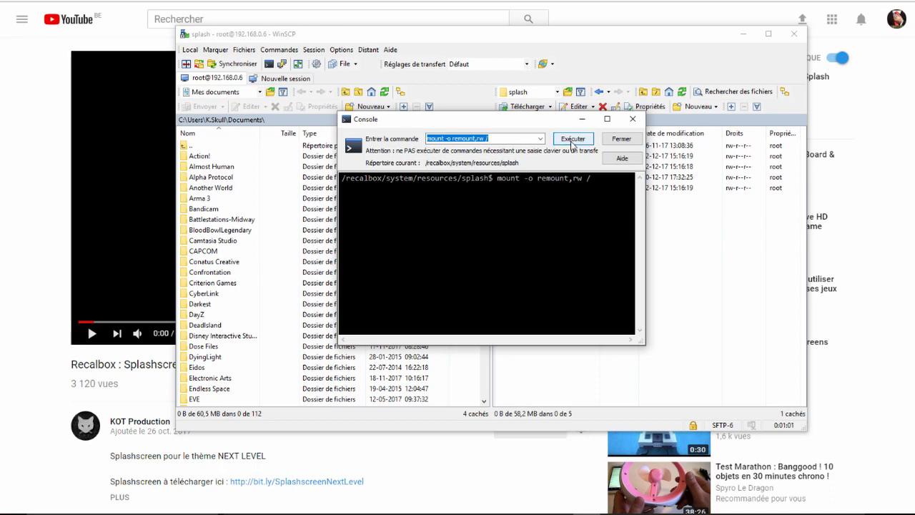
{"action": "left_click", "coordinate": [612, 139]}
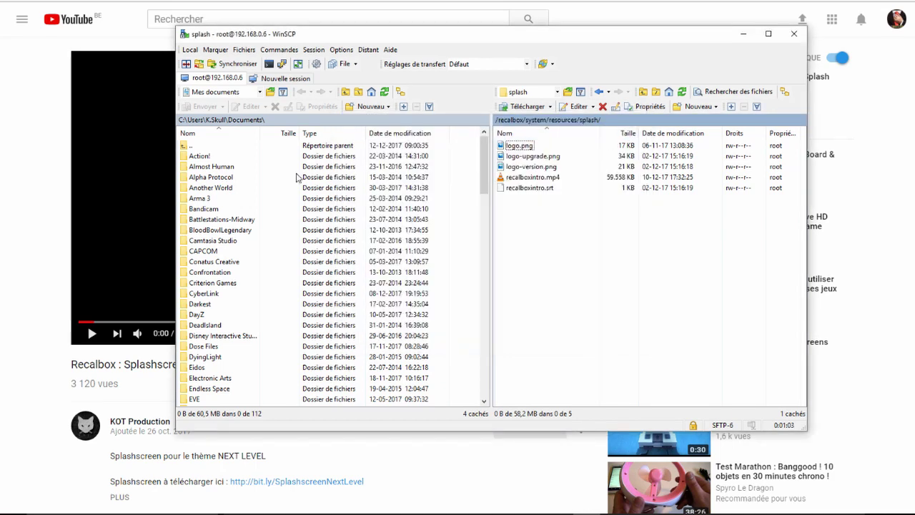
Try to upload recalboxintro.mp4 from the local Documents folder to the remote splash folder, overwriting the existing file.
{"action": "left_click", "coordinate": [228, 232]}
{"action": "type", "text": "rec"}
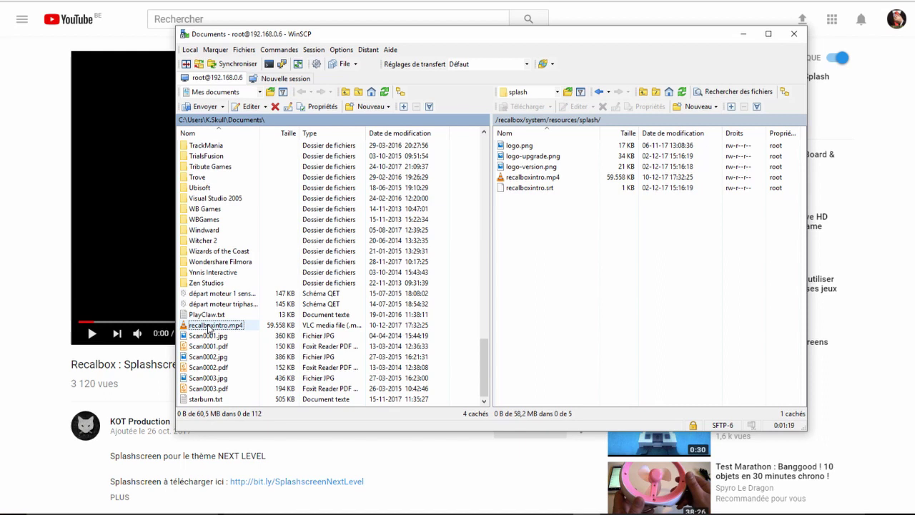
{"action": "left_click_drag", "start_coordinate": [209, 327], "coordinate": [526, 256]}
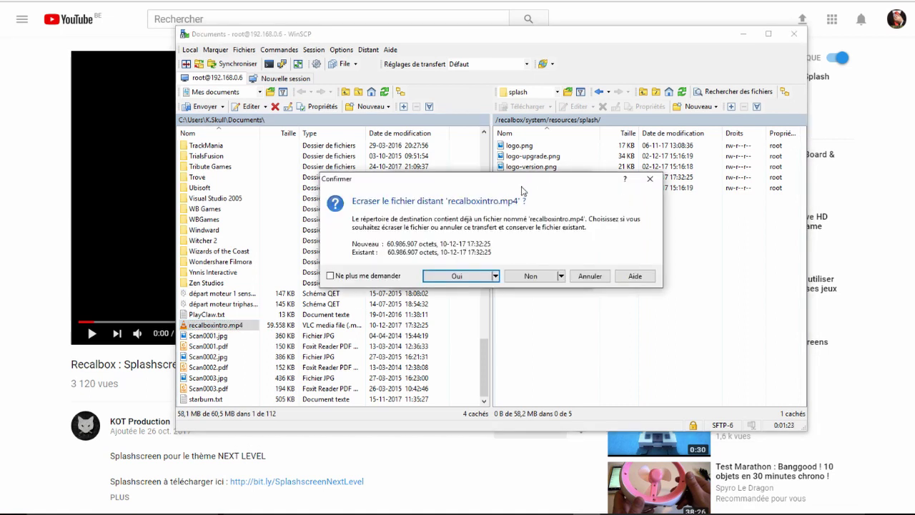
{"action": "left_click", "coordinate": [456, 276]}
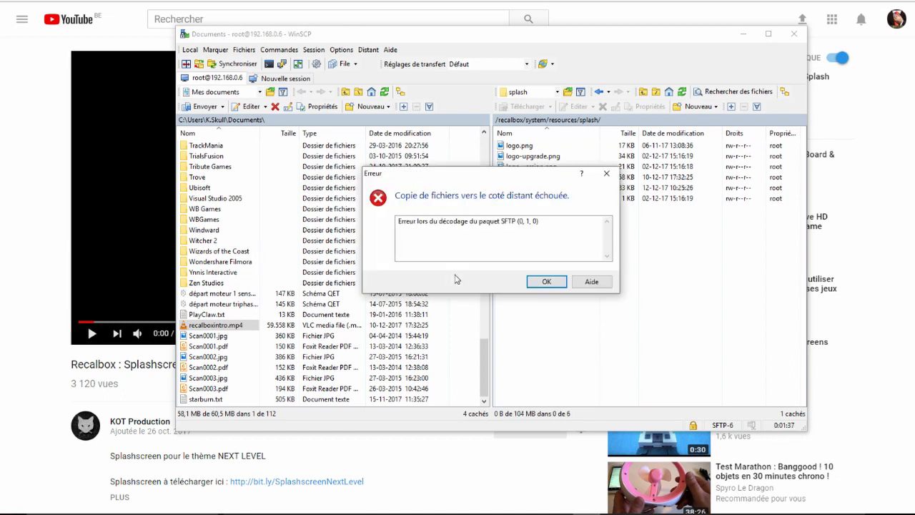
{"action": "left_click", "coordinate": [549, 285]}
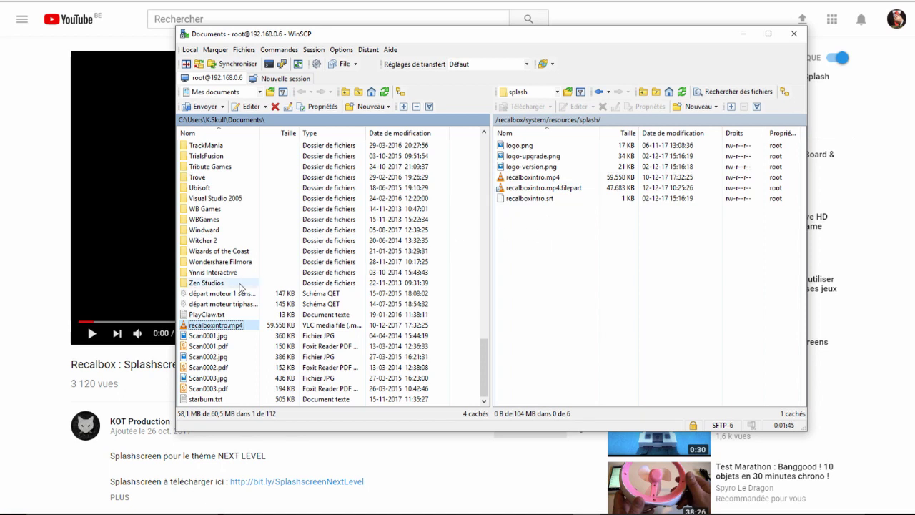
Upload recalboxintro.mp4 from the local Documents folder to the remote splash folder again, resuming the partial transfer.
{"action": "left_click_drag", "start_coordinate": [220, 326], "coordinate": [562, 260]}
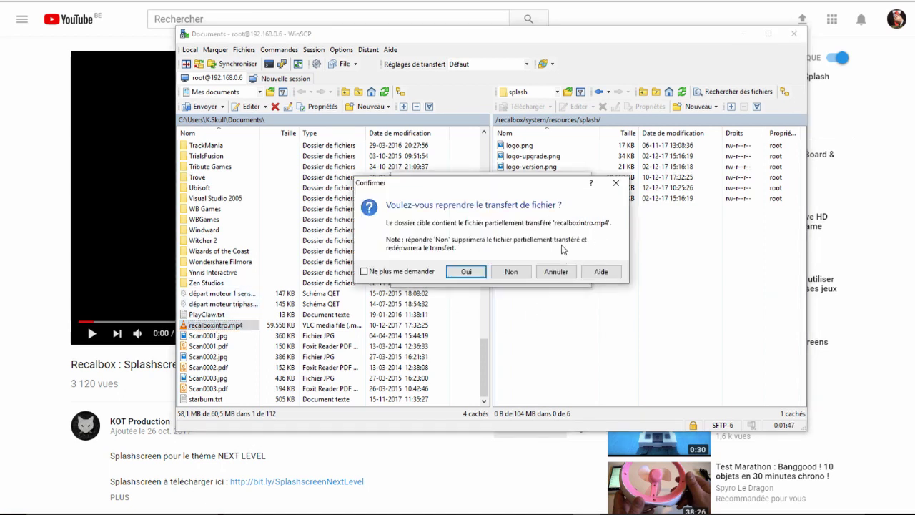
{"action": "left_click", "coordinate": [466, 272]}
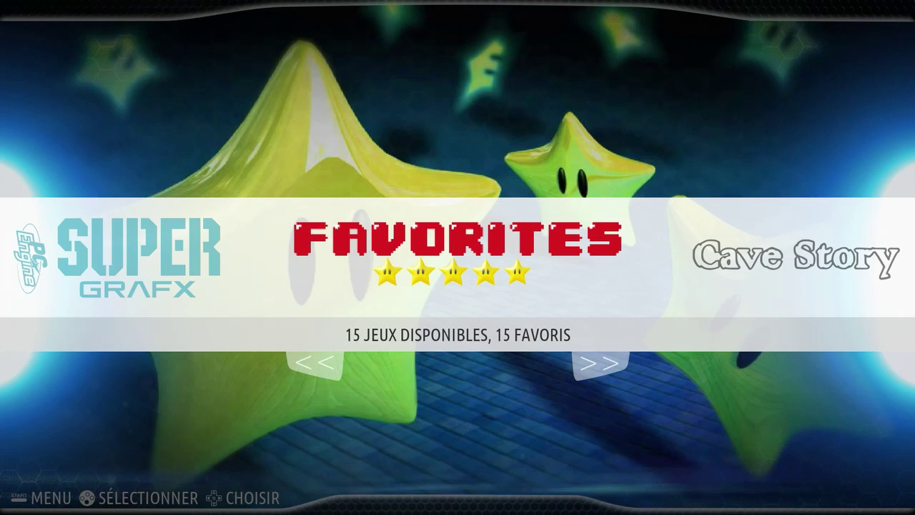
Open the Favorites system in Recalbox and look through its game list downward, examining each game's artwork and description in the new theme.
{"action": "key", "text": "Return"}
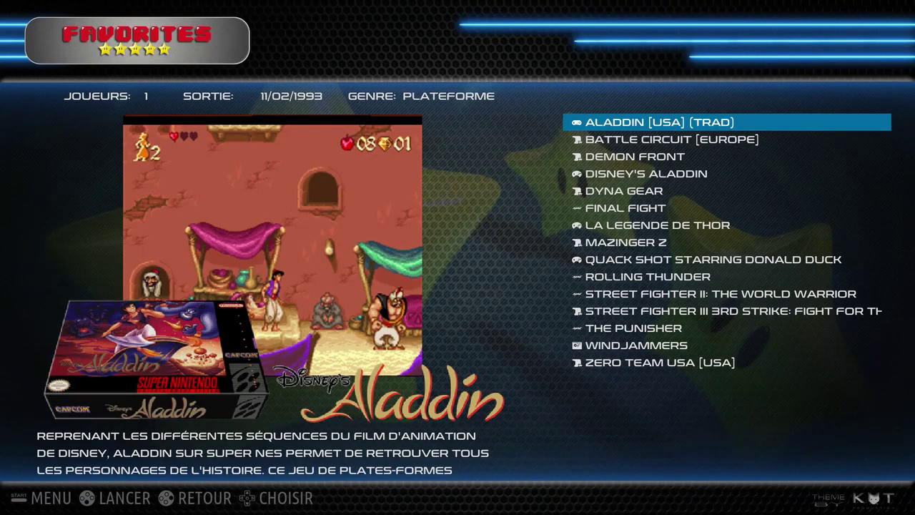
{"action": "key", "text": "Down"}
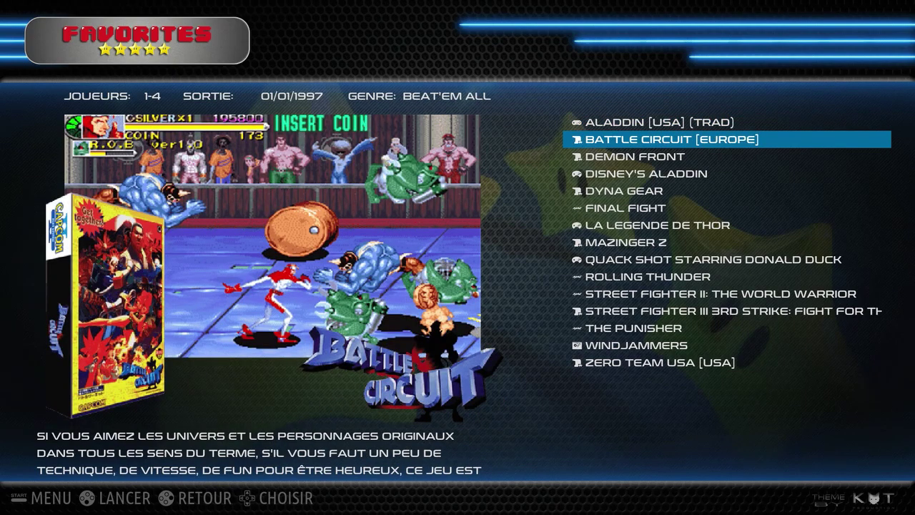
{"action": "key", "text": "Down"}
{"action": "key", "text": "Down"}
{"action": "key", "text": "Down"}
{"action": "key", "text": "Down"}
{"action": "key", "text": "Down"}
{"action": "key", "text": "Down"}
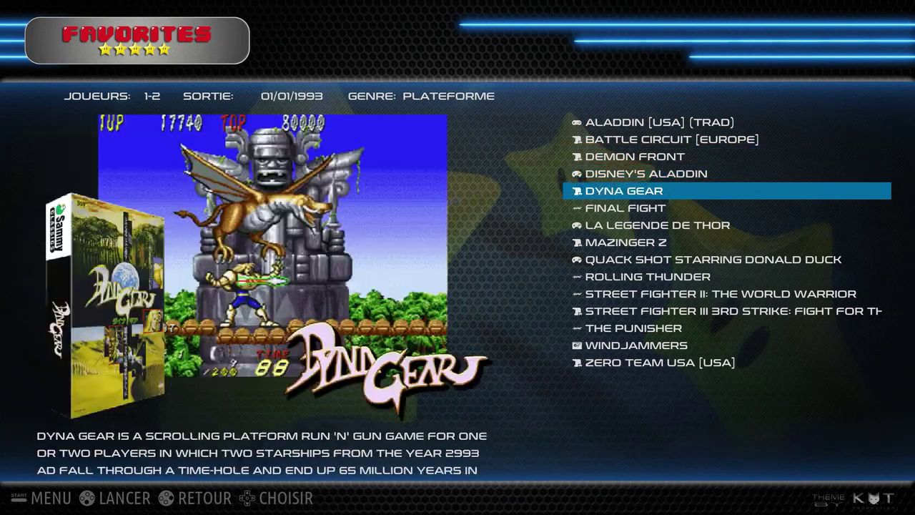
{"action": "key", "text": "Down"}
{"action": "key", "text": "Down"}
{"action": "key", "text": "Down"}
{"action": "key", "text": "Down"}
{"action": "key", "text": "Down"}
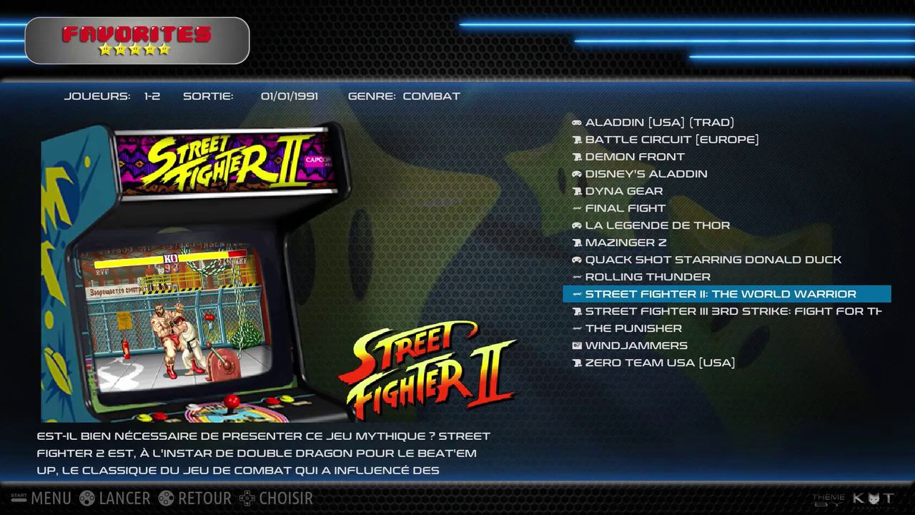
{"action": "key", "text": "Down"}
Look back up through the Favorites games to Aladdin [USA] (Trad), examining how the theme displays each entry.
{"action": "key", "text": "Up"}
{"action": "key", "text": "Up"}
{"action": "key", "text": "Up"}
{"action": "key", "text": "Up"}
{"action": "key", "text": "Up"}
{"action": "key", "text": "Up"}
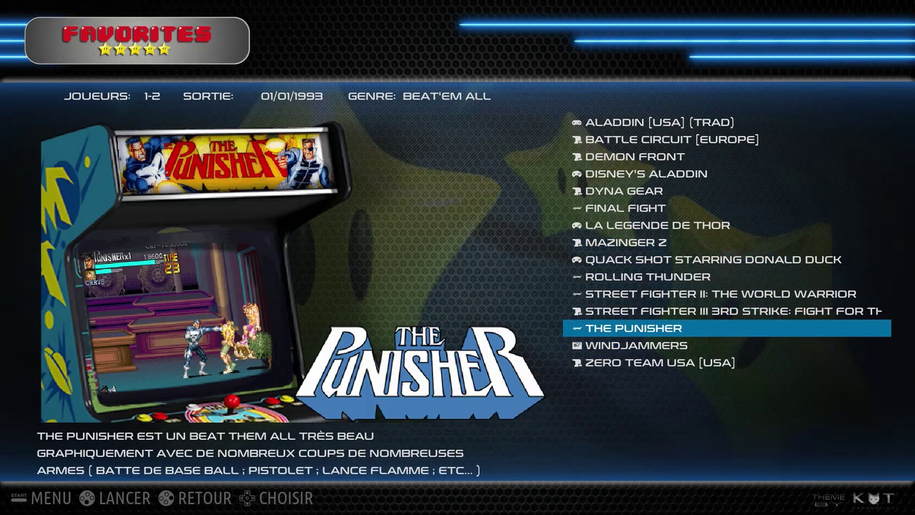
{"action": "key", "text": "Up"}
{"action": "key", "text": "Up"}
{"action": "key", "text": "Up"}
{"action": "key", "text": "Up"}
{"action": "key", "text": "Up"}
{"action": "key", "text": "Up"}
{"action": "key", "text": "Up"}
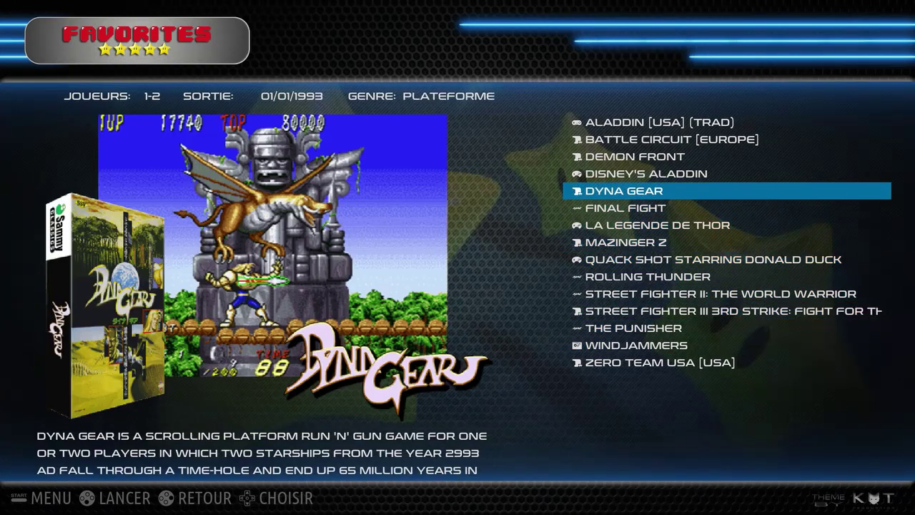
{"action": "key", "text": "Up"}
{"action": "key", "text": "Down"}
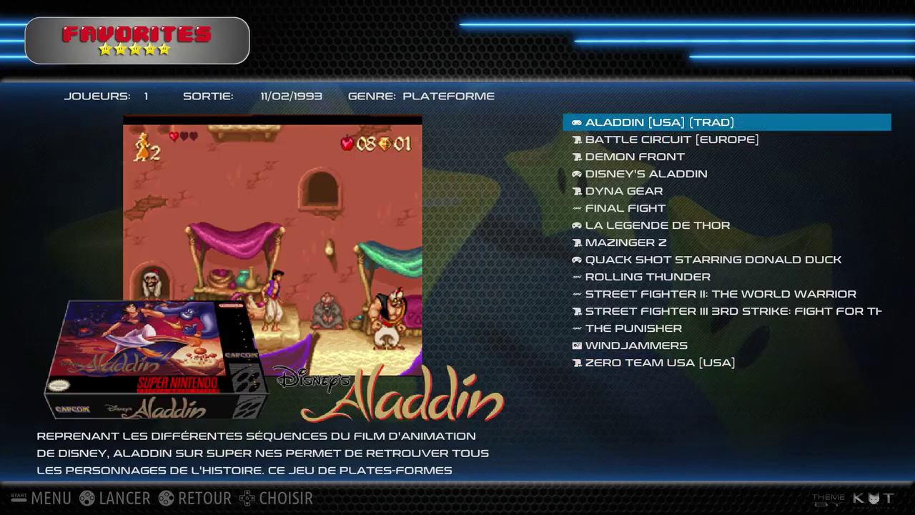